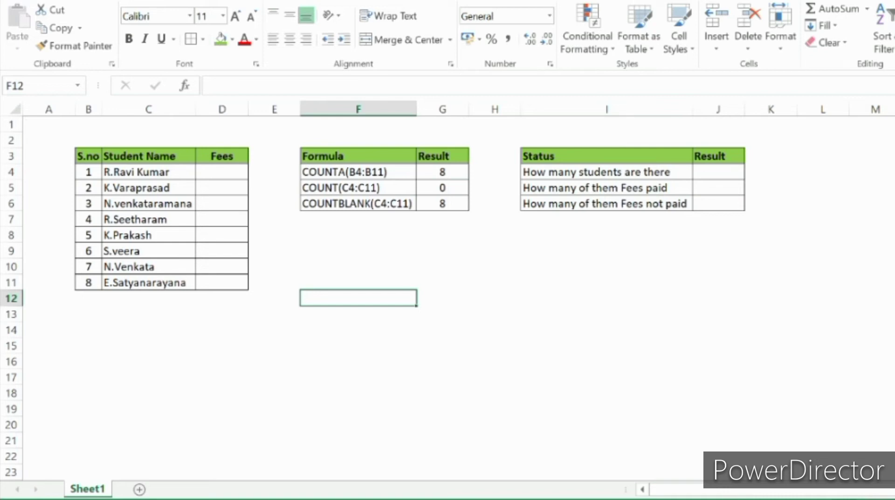
Examine the empty student-count result cell J4, the COUNTA reference text in F4 and the formula behind its result in G4
key("Up")
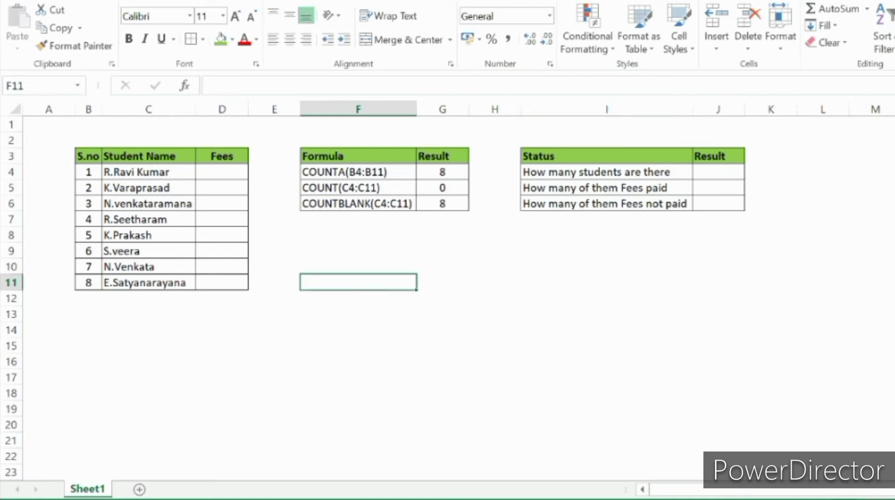
key("Up")
key("Up")
key("Up")
key("Up")
key("Up")
key("Up")
key("Up")
key("Up")
key("Right")
key("Right")
key("Right")
key("Right")
key("Down")
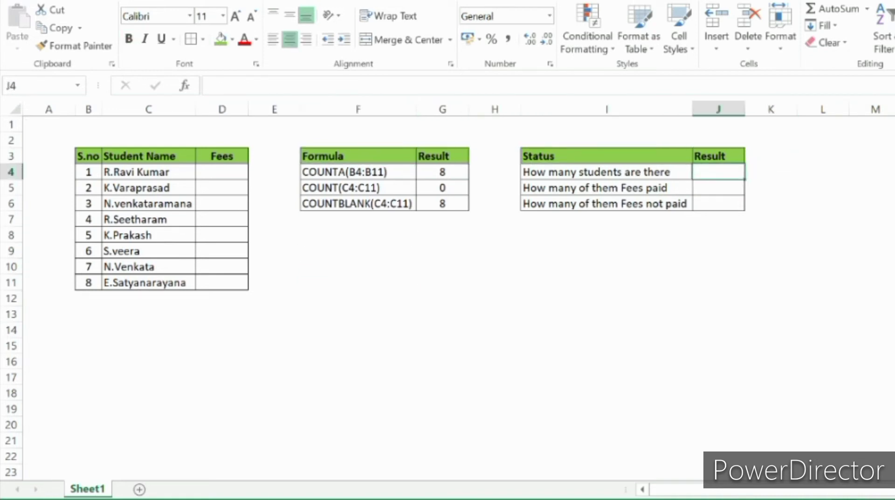
key("Left")
key("Left")
key("Left")
key("Left")
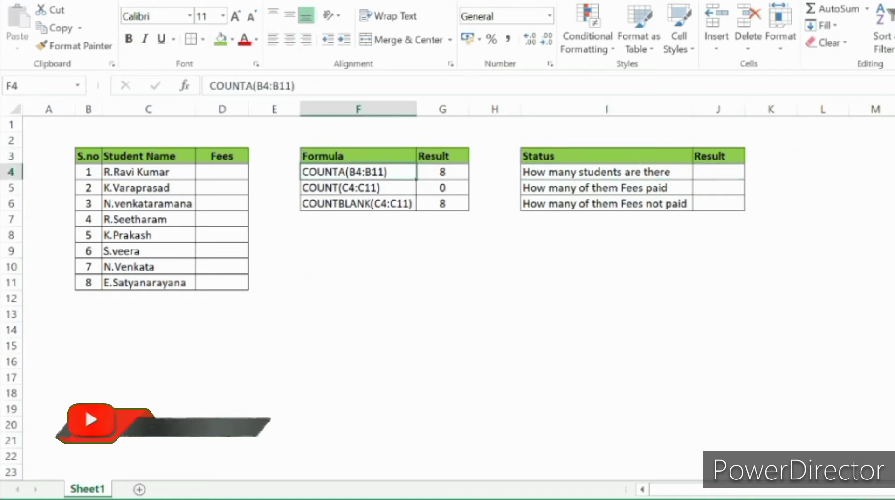
key("Right")
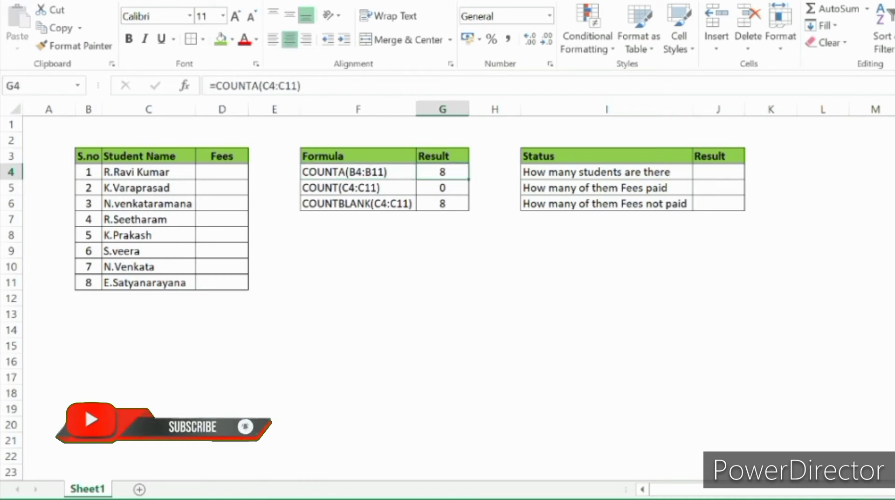
Enter =COUNTA(C4:C11) in J4 to count how many students are in the Student Name column
key("Right")
key("Right")
key("Right")
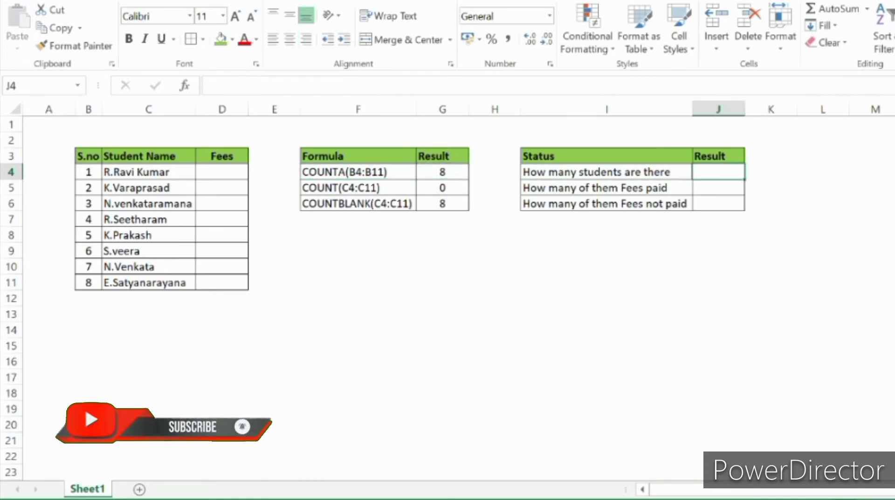
type("=")
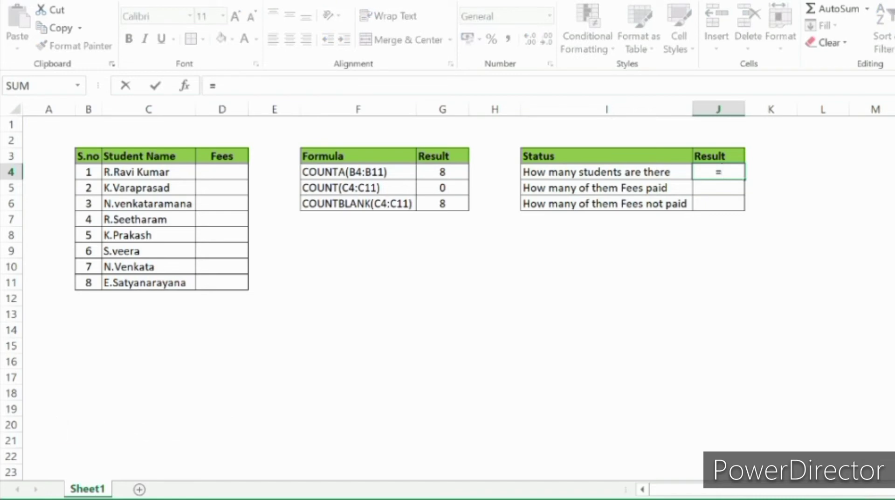
type("cou")
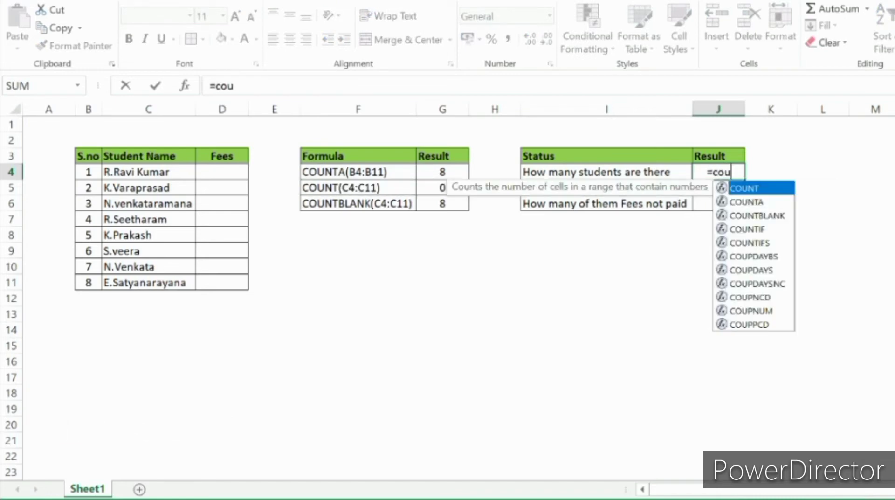
type("nta")
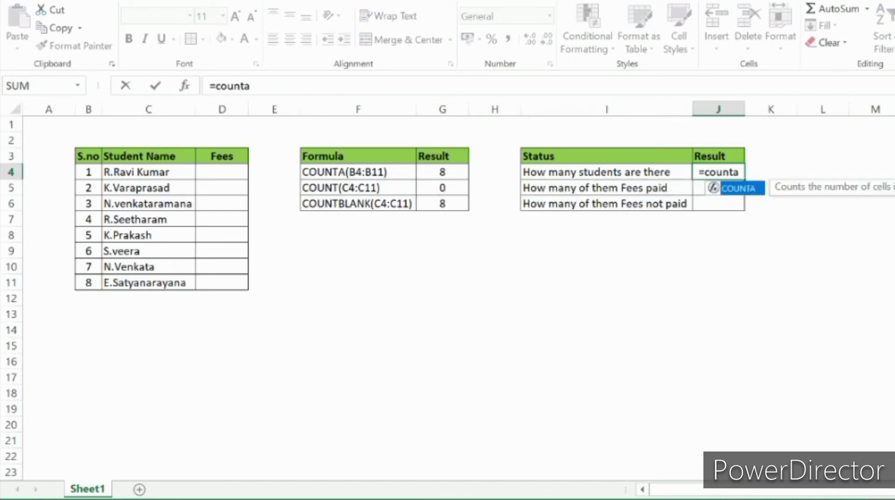
key("Tab")
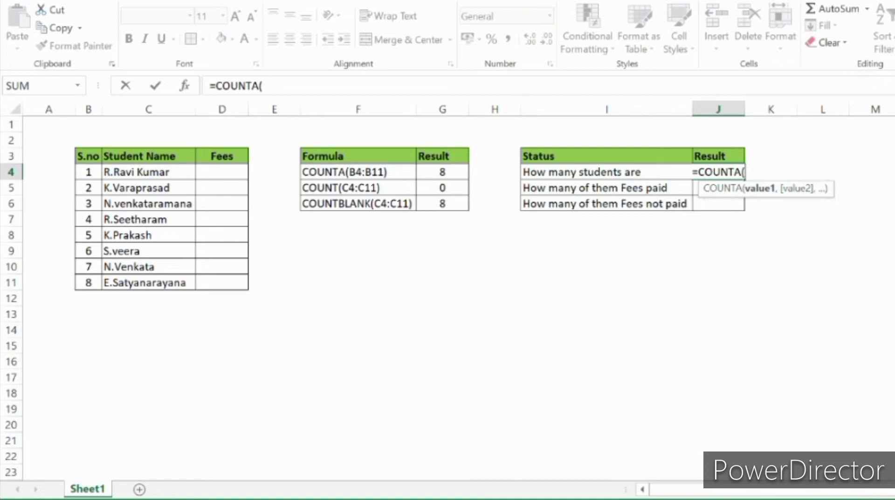
left_click_drag(140, 172, 186, 282)
type(")")
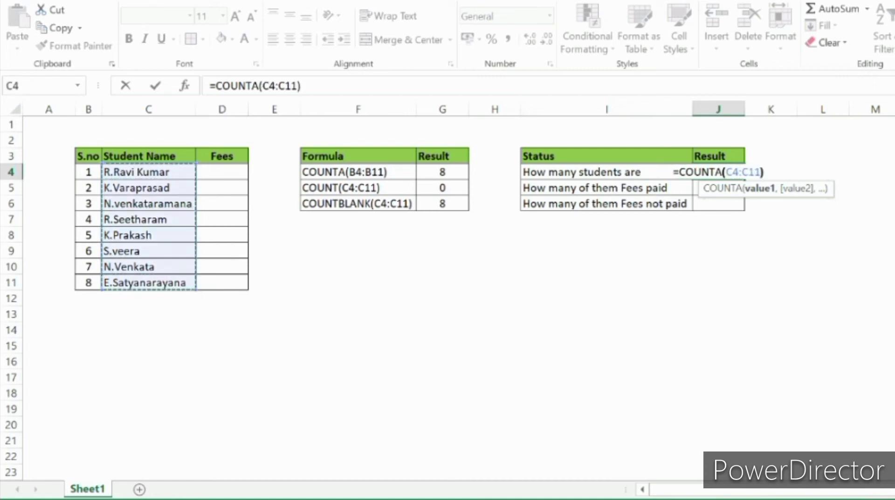
key("Return")
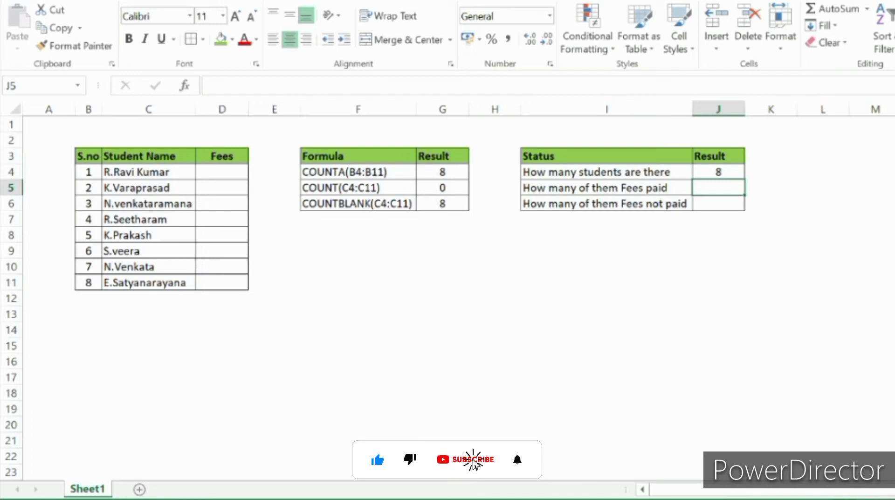
Enter =COUNT(D4:D11) in J5 to count how many students have paid their fees
type("=c")
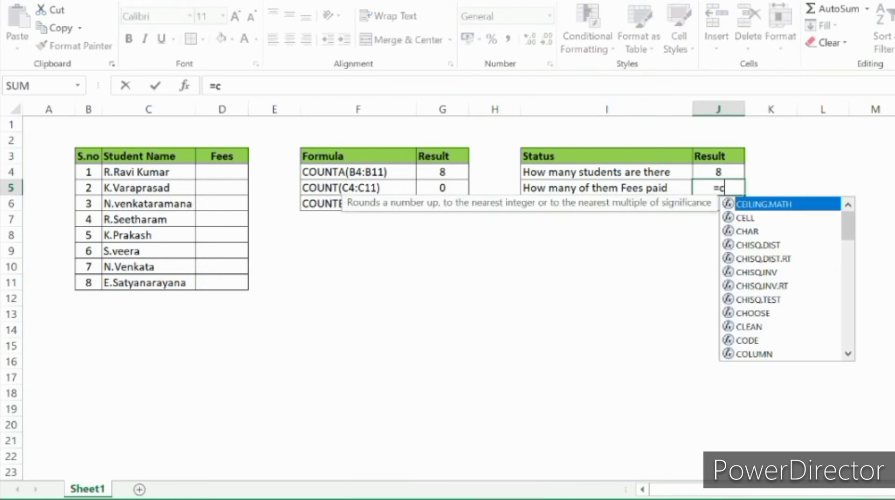
type("ount")
key("Tab")
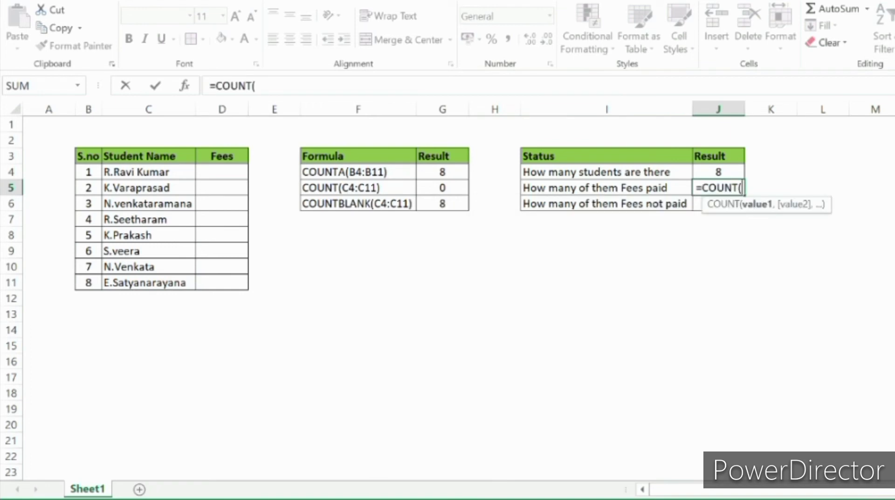
left_click_drag(222, 171, 228, 283)
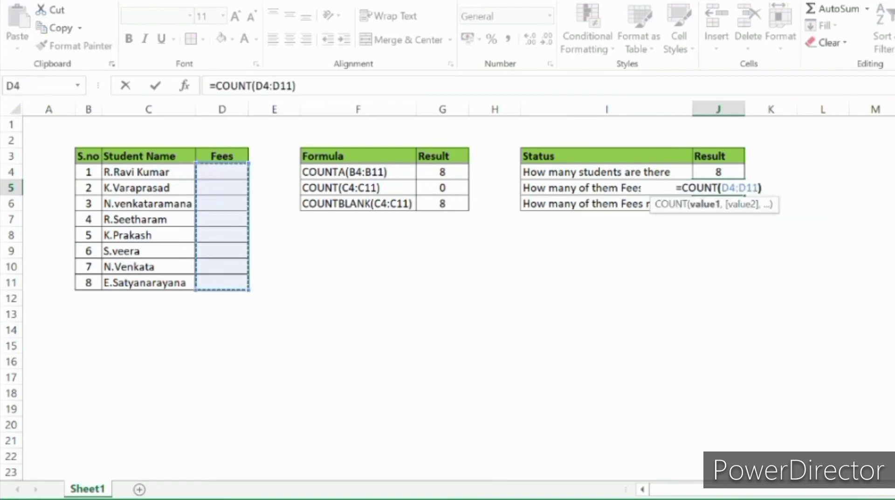
key("Return")
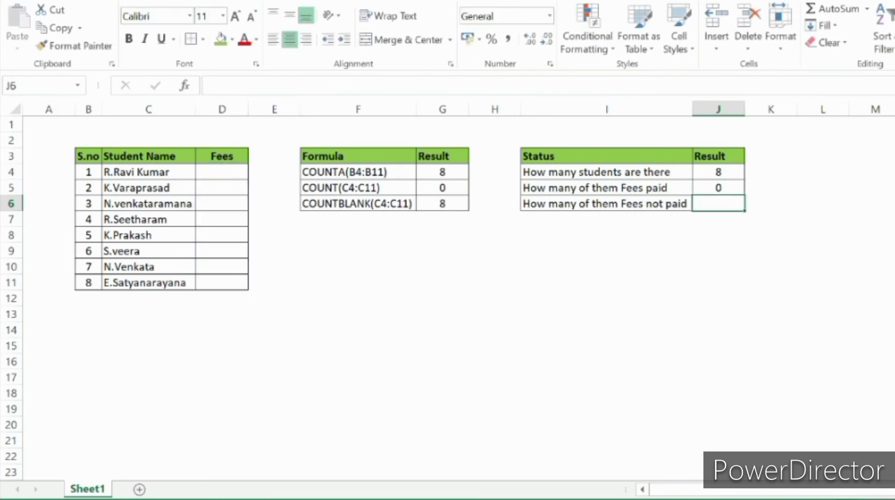
Enter a fee of 2500 for the first student in cell D4 of the Fees column
key("Left")
key("Left")
key("Left")
key("Left")
key("Left")
key("Left")
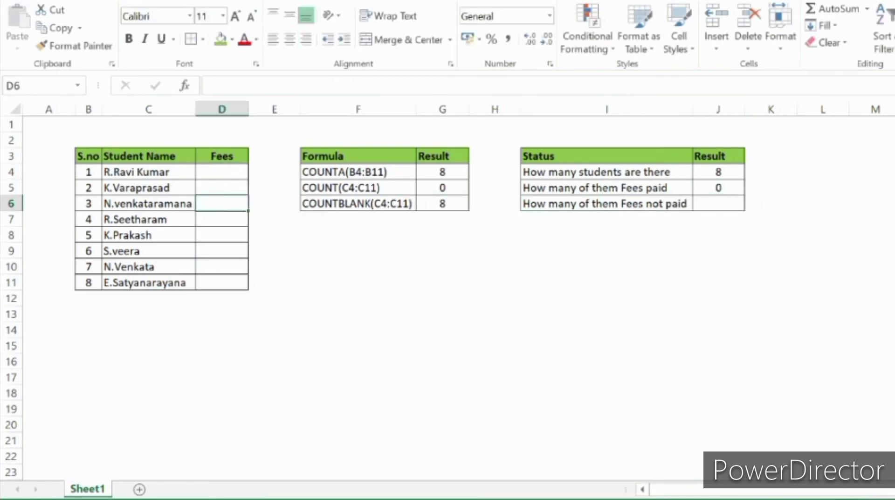
key("Up")
key("Up")
type("2")
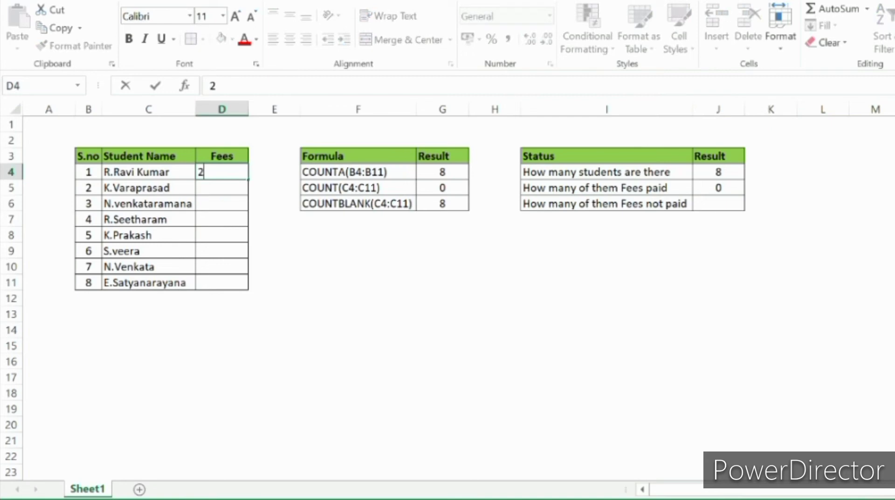
type("500")
key("Return")
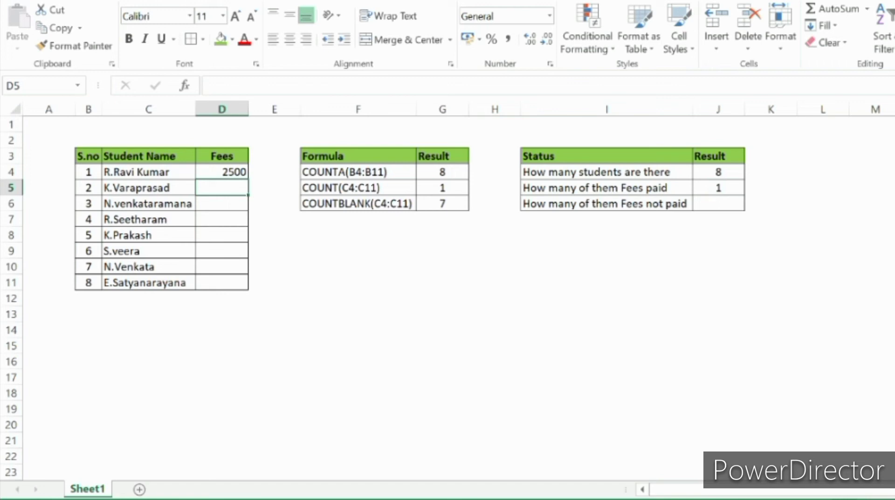
Enter a fee of 2500 for the fourth student in D7 and check the fees-paid result in J5
left_click(222, 218)
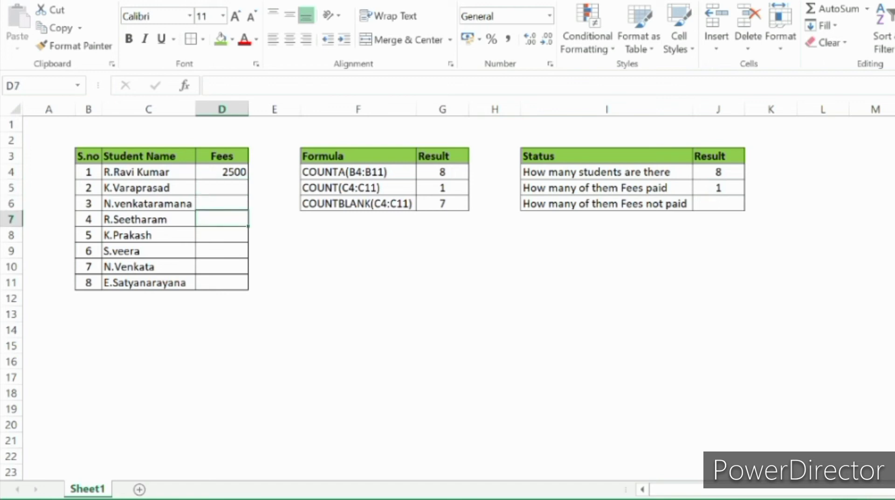
type("2500")
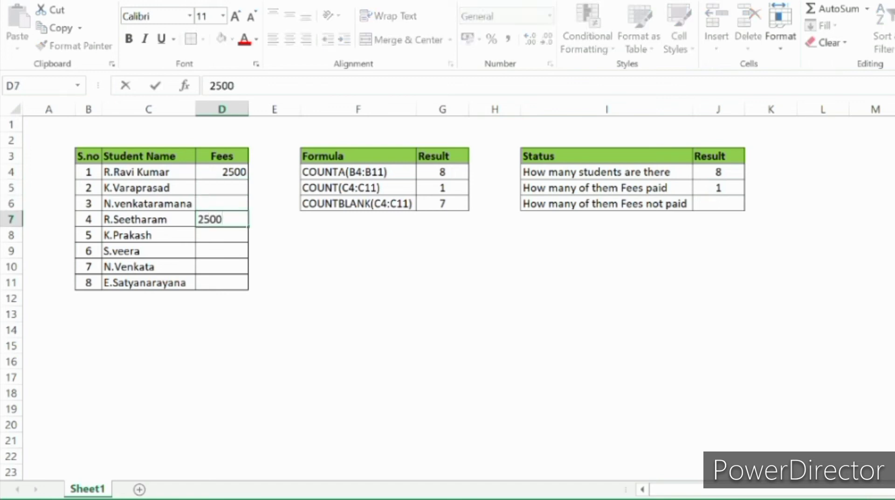
key("Return")
left_click(718, 188)
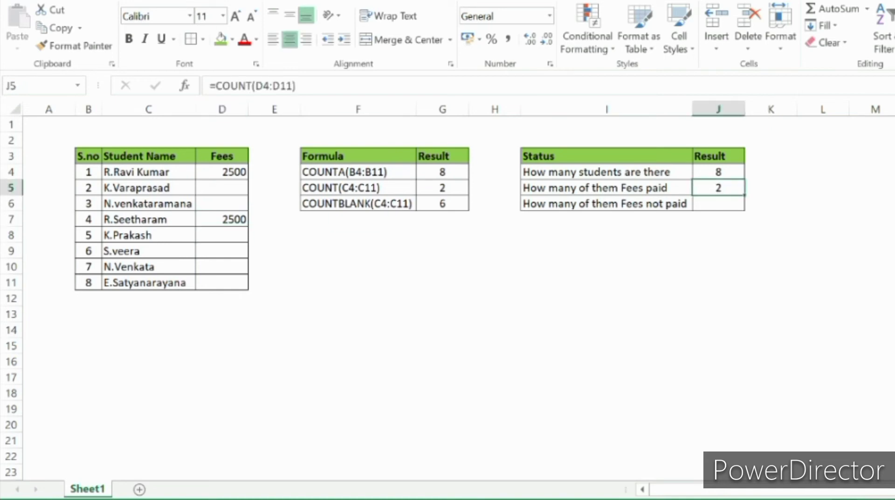
Enter =COUNTBLANK(D4:D11) in J6 to count how many students have not paid their fees
left_click(718, 203)
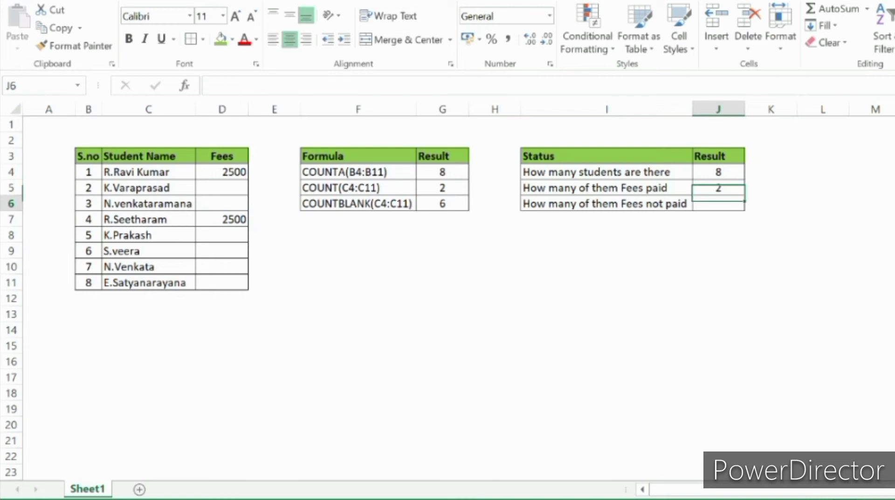
type("=")
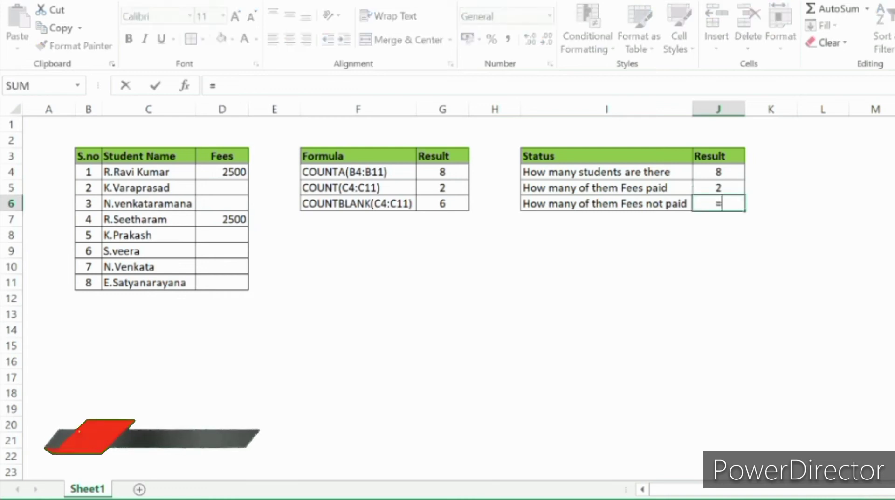
type("cou")
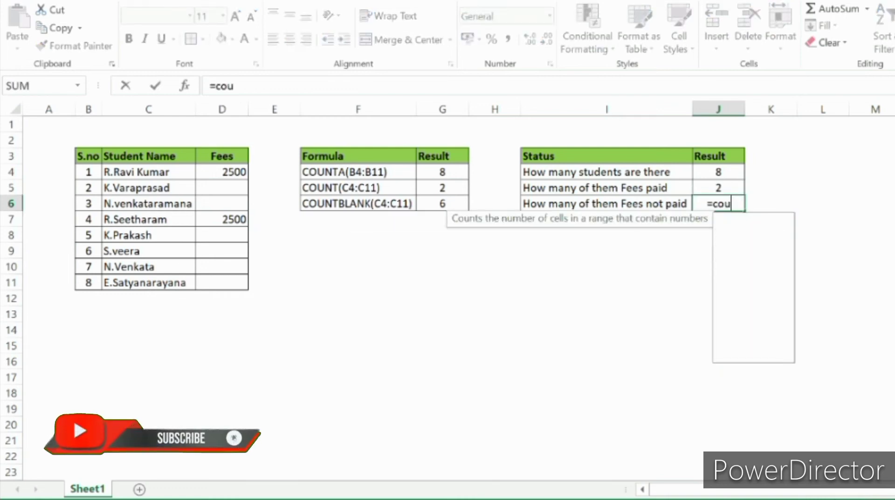
type("nt")
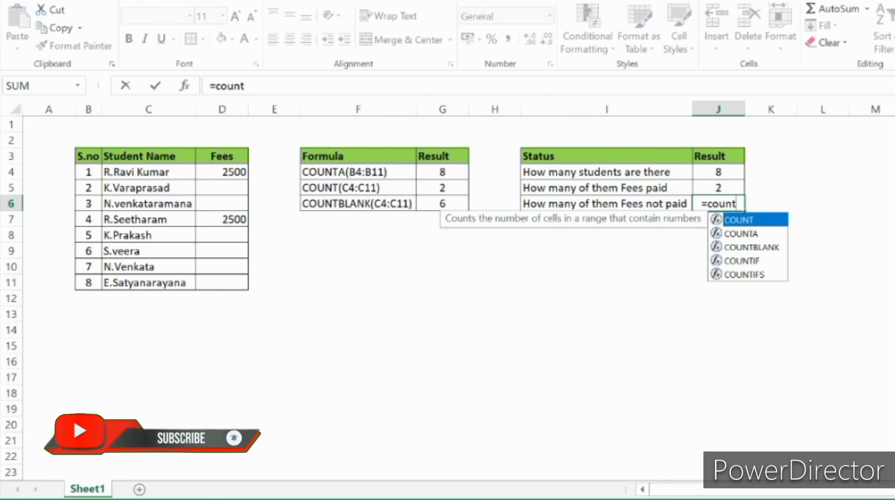
key("Down")
key("Down")
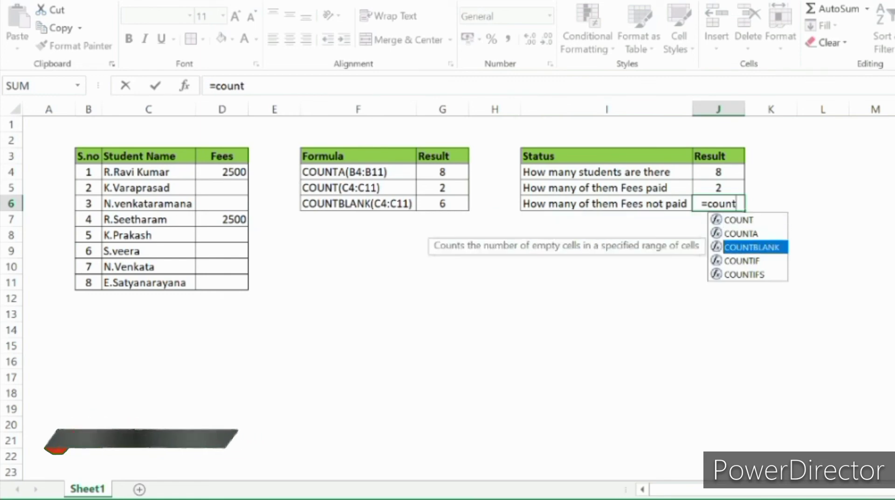
key("Tab")
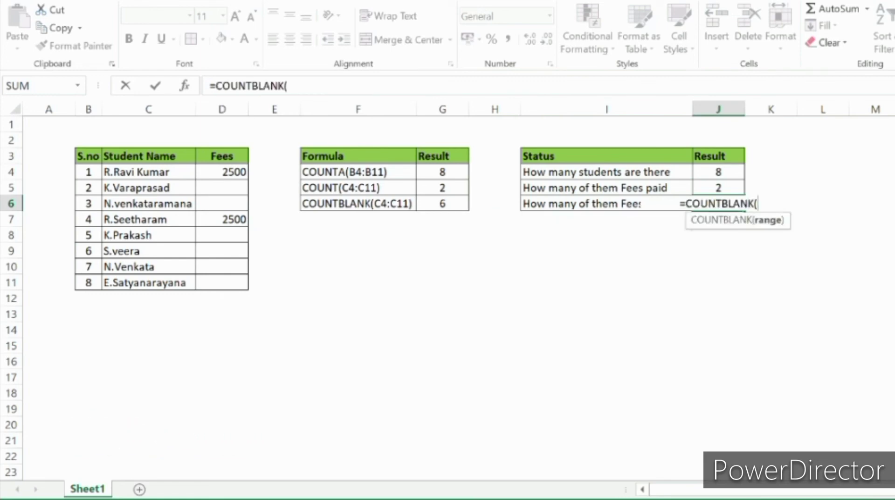
left_click_drag(222, 172, 222, 282)
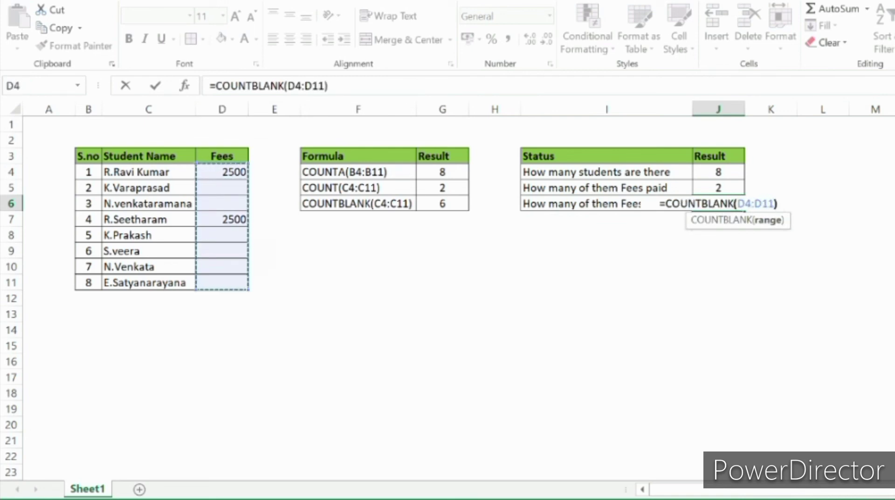
key("Return")
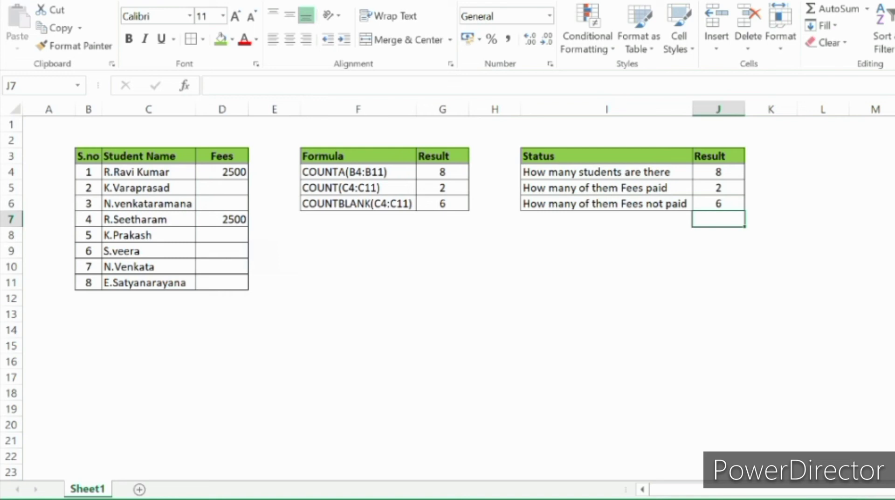
Examine the COUNTBLANK formula and its result in the fees-not-paid cell J6
key("Left")
key("Left")
key("Left")
key("Left")
key("Left")
key("Left")
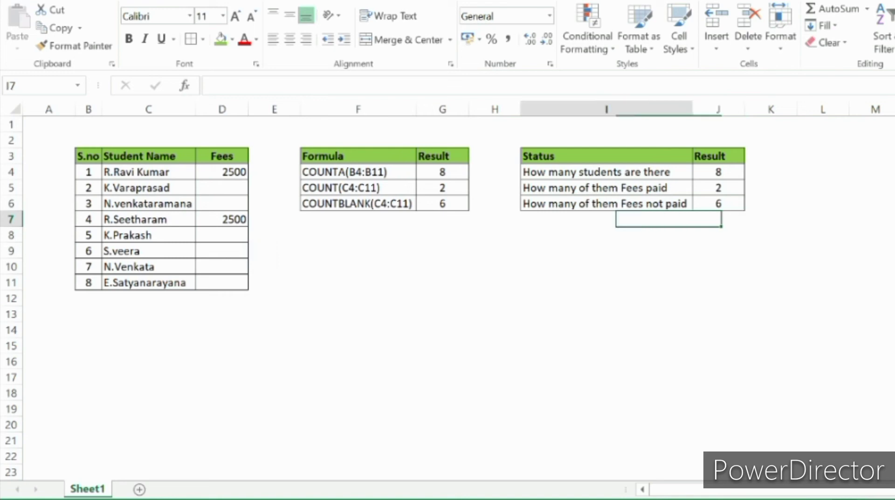
key("Right")
key("Right")
key("Right")
key("Right")
key("Right")
key("Right")
key("Up")
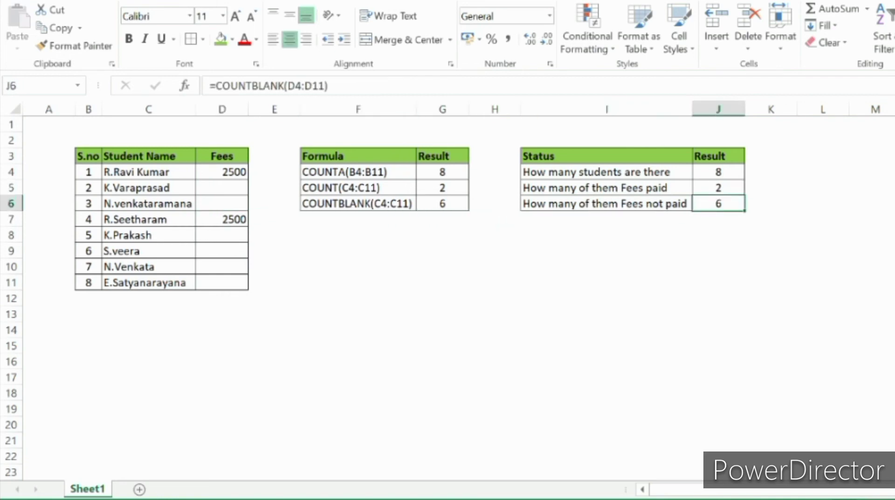
Enter a fee of 2500 for the sixth student in cell D9 of the Fees column
key("Left")
key("Left")
key("Left")
key("Left")
key("Left")
key("Left")
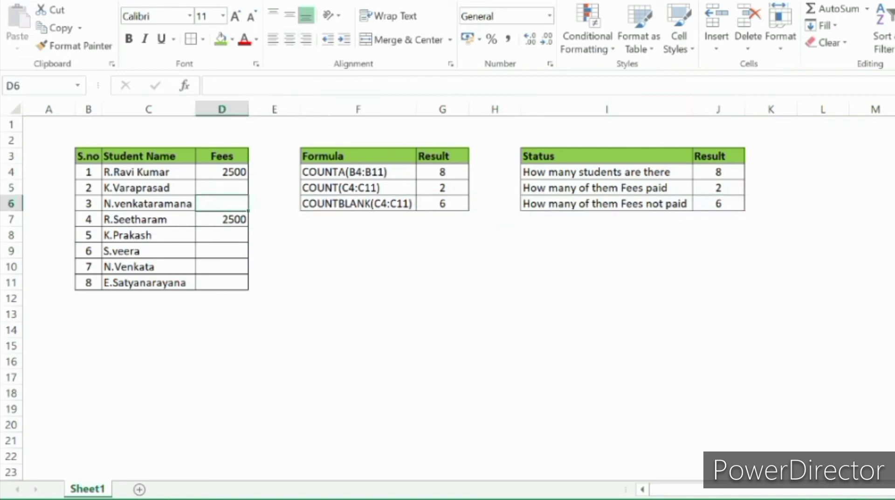
key("Up")
key("Down")
key("Down")
key("Down")
key("Down")
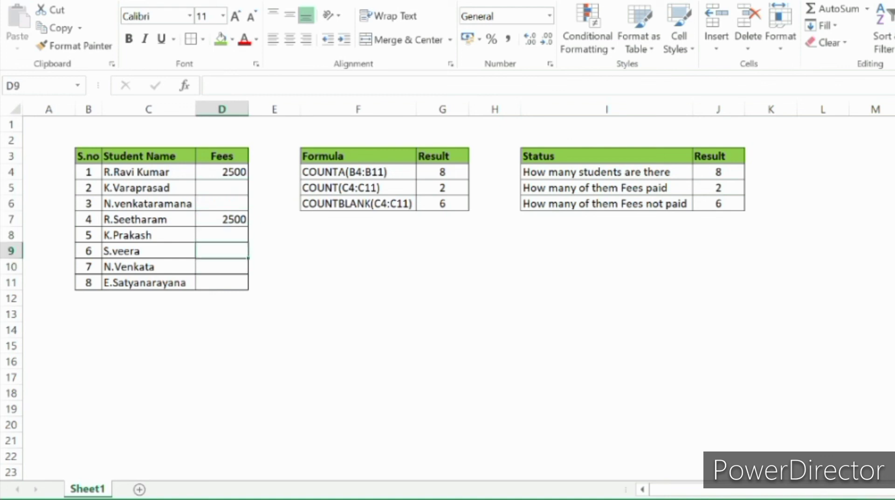
type("2")
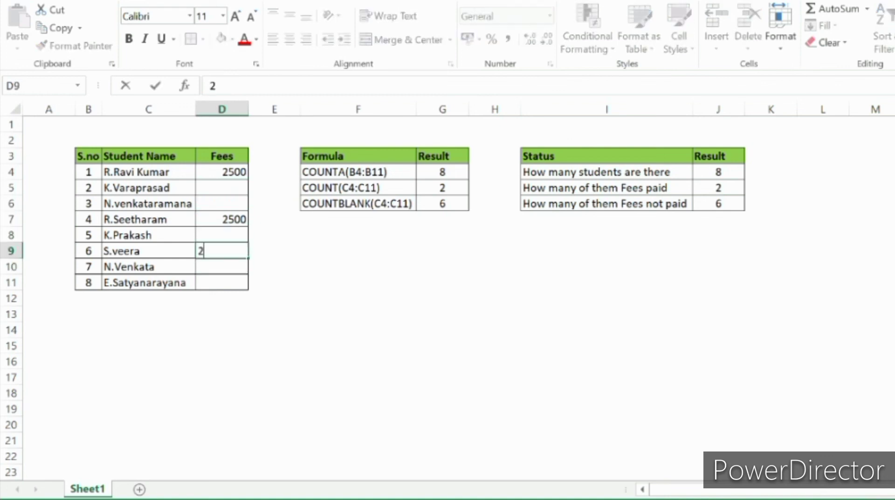
type("500")
key("Return")
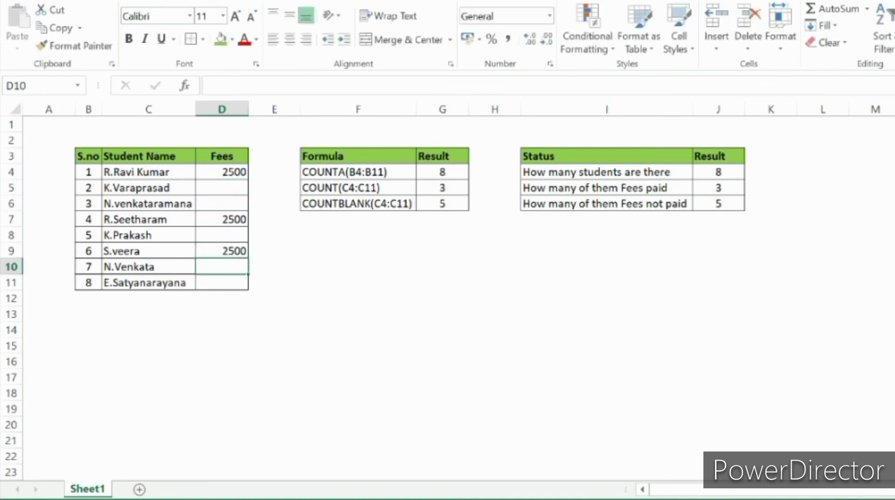
Review the COUNTBLANK, COUNTA and COUNT formulas in the Status table's result cells J6, J4 and J5
left_click(719, 203)
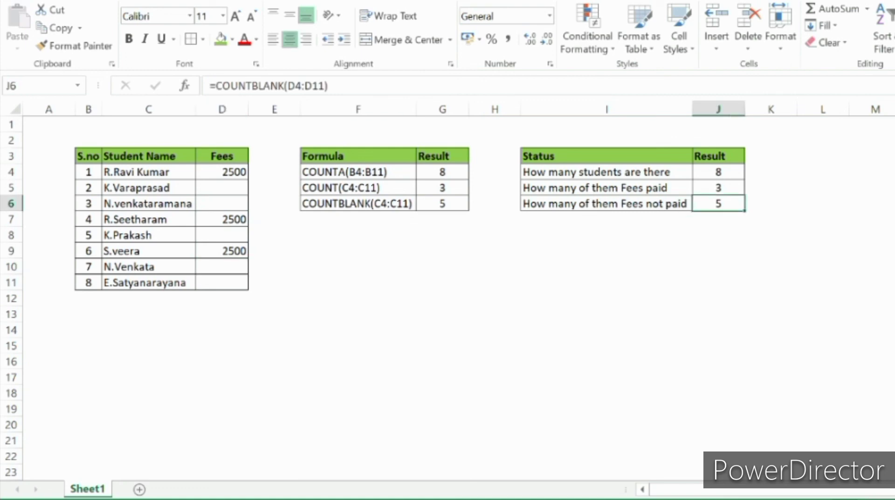
key("Up")
key("Up")
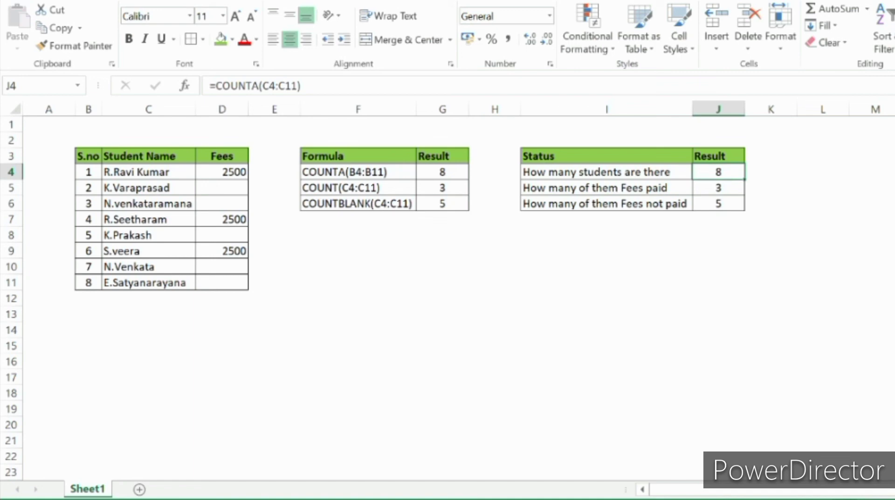
left_click(718, 188)
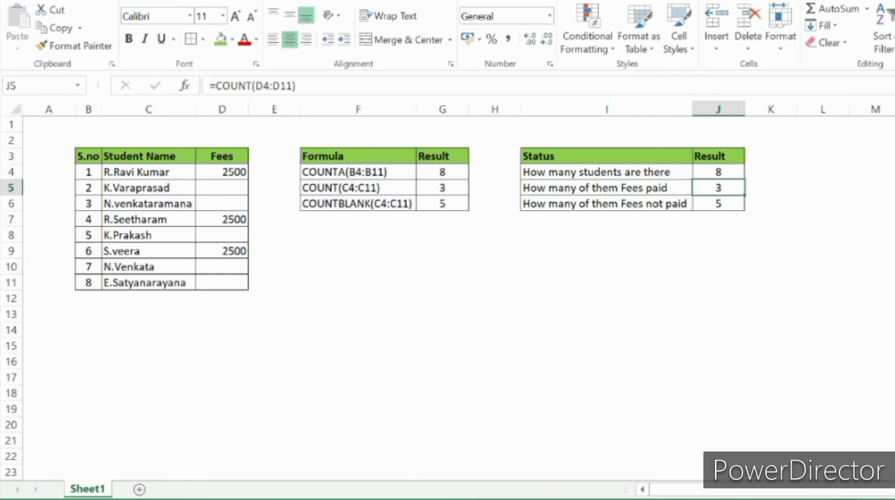